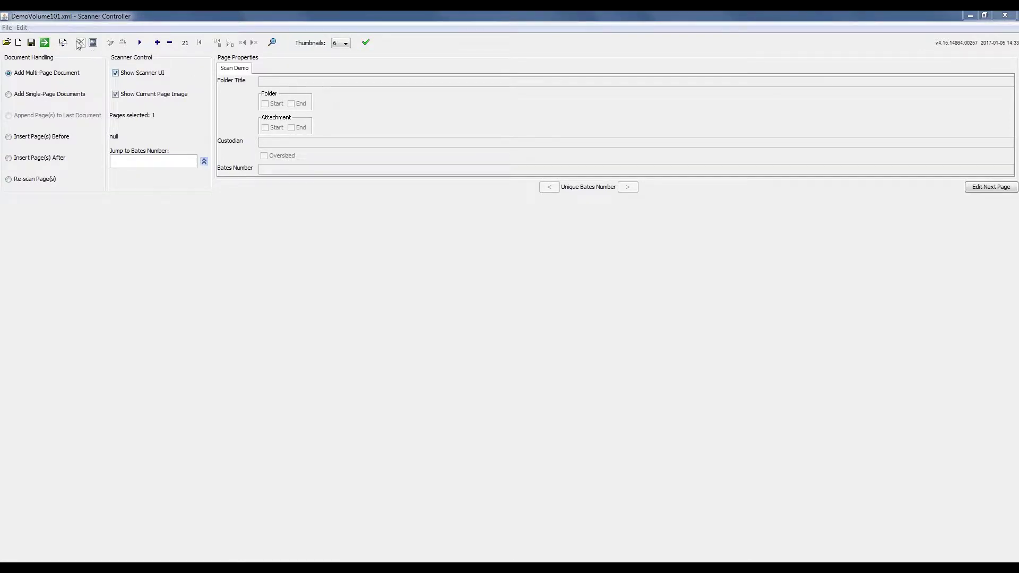
# Open the Morena TWAIN source picker with PaperStream IP fi-7260 #2 as the source.
pyautogui.click(63, 43)
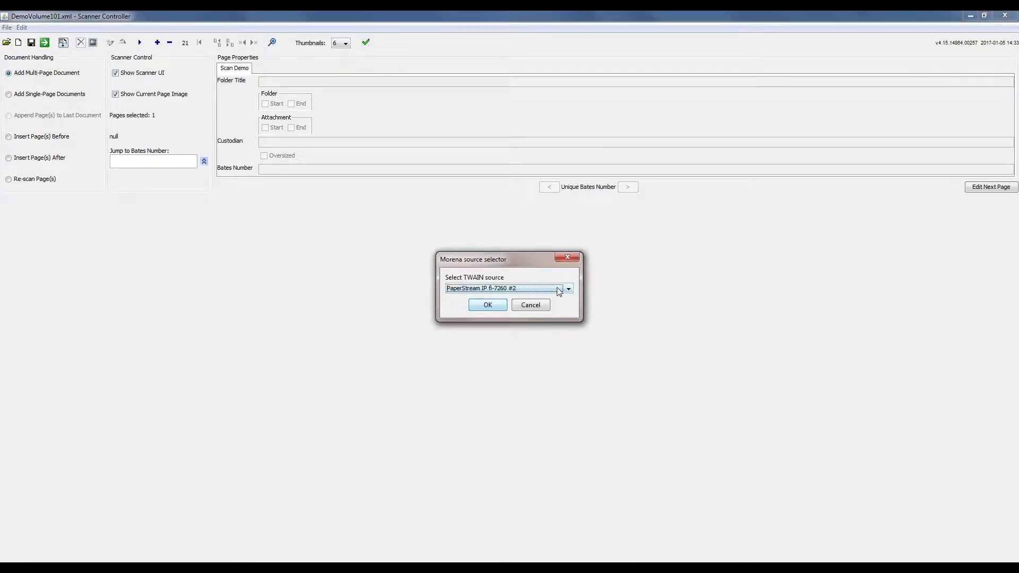
# Confirm PaperStream IP as the source, show its full settings, and scan the loaded pages.
pyautogui.click(489, 305)
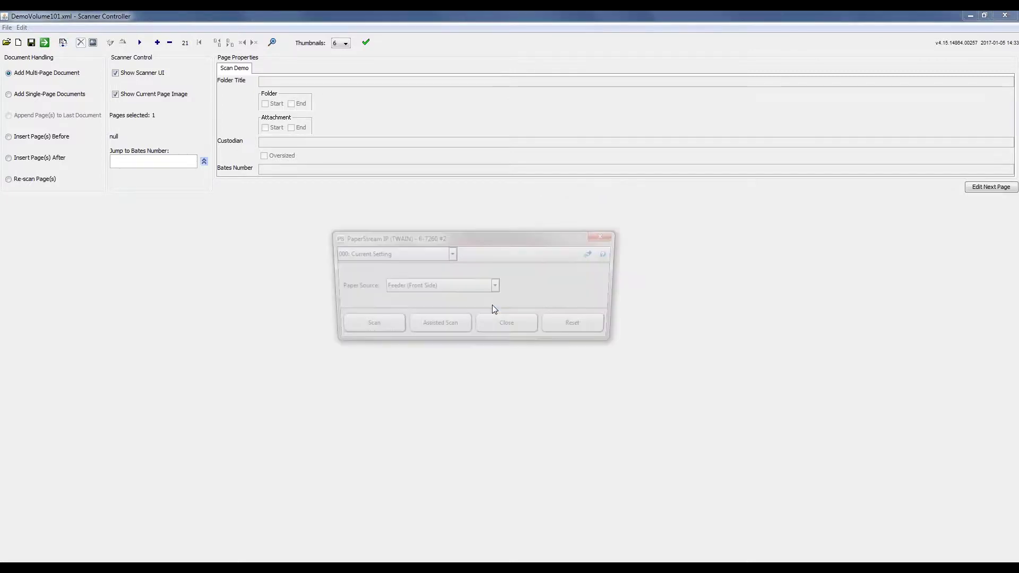
pyautogui.click(590, 256)
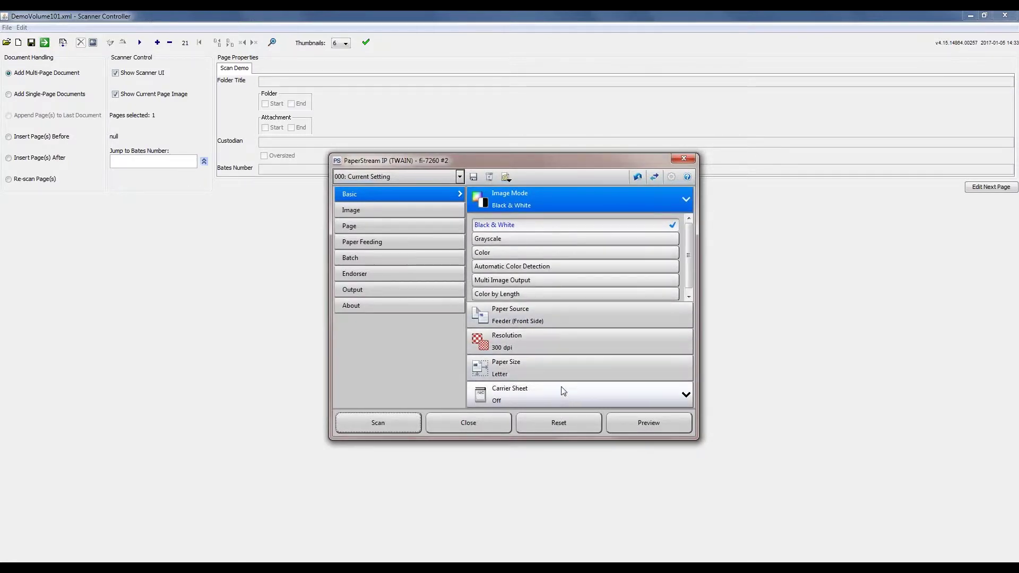
pyautogui.click(409, 425)
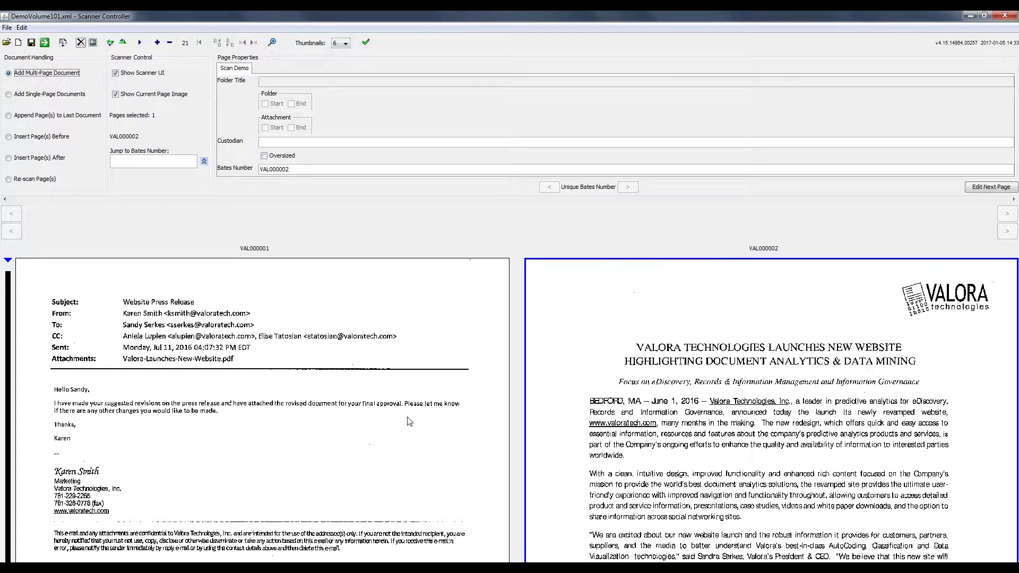
# Check the Bates numbers of the scanned pages VAL000001 and VAL000002.
pyautogui.click(312, 326)
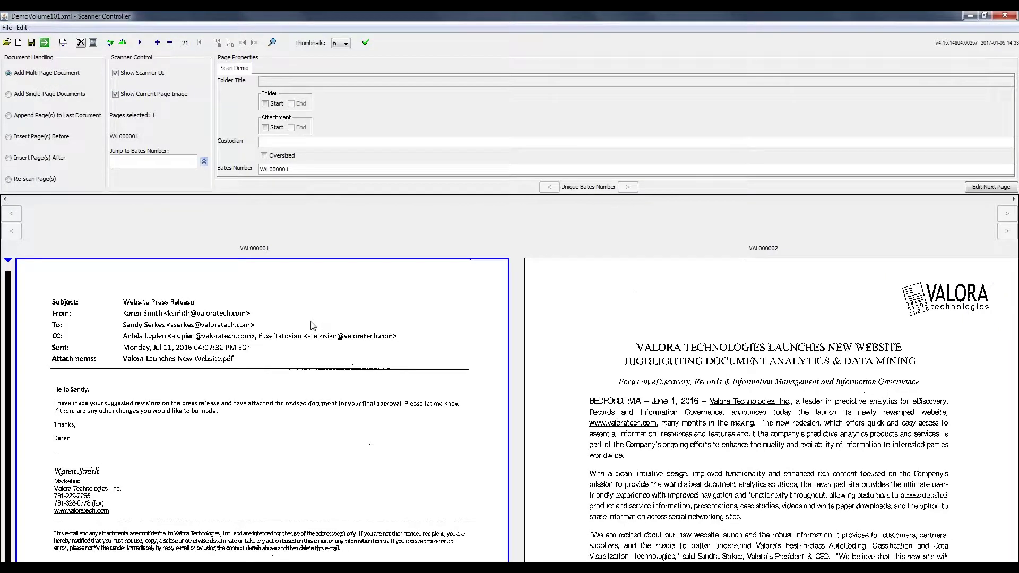
pyautogui.click(546, 324)
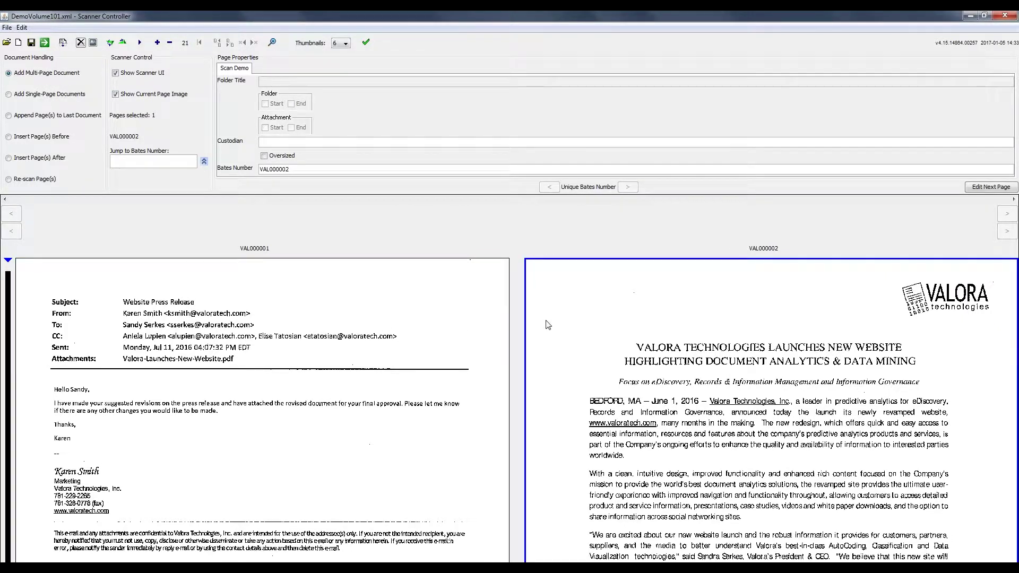
pyautogui.click(517, 313)
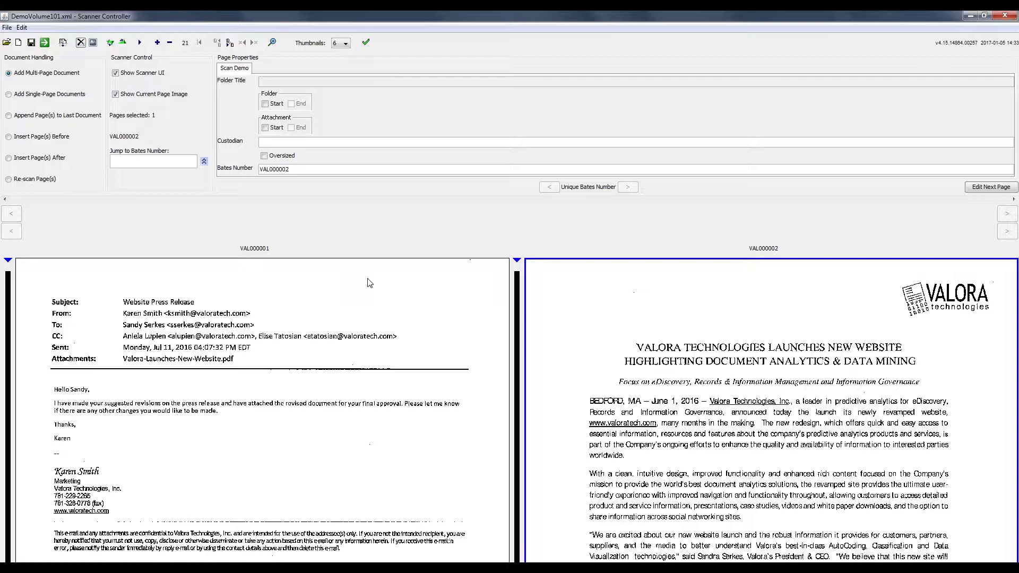
pyautogui.click(368, 283)
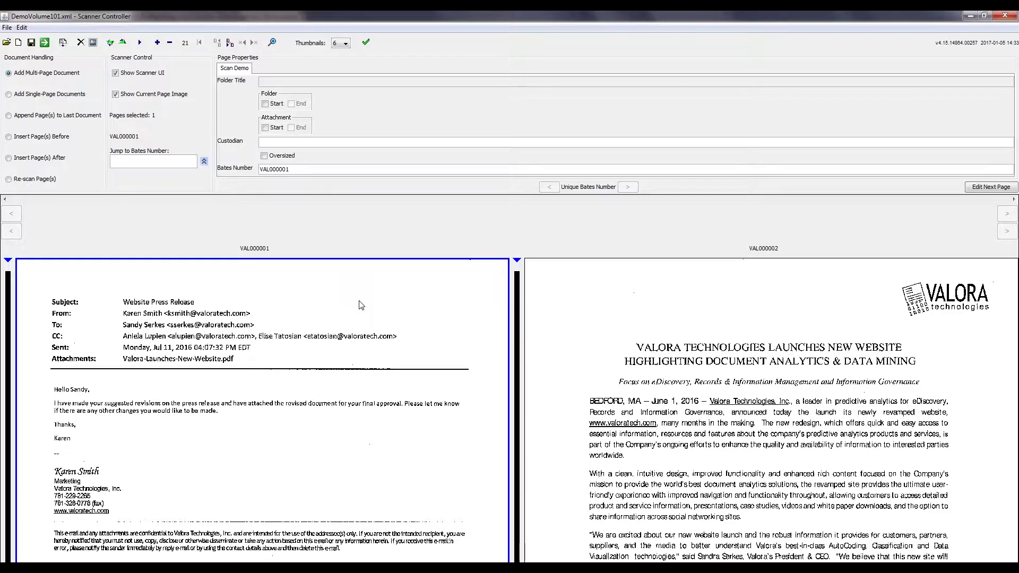
pyautogui.click(266, 105)
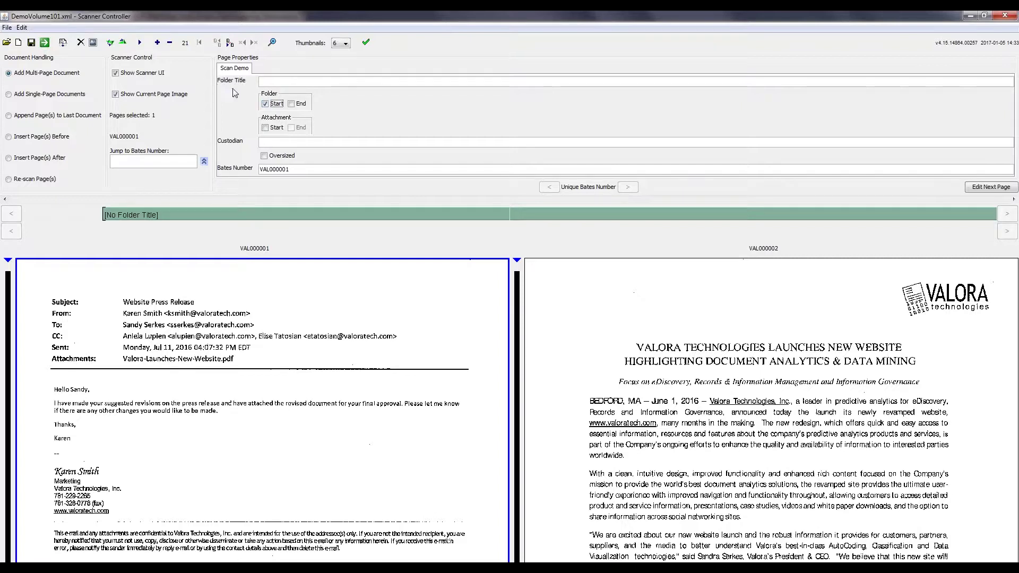
pyautogui.click(271, 84)
pyautogui.write('Ka')
pyautogui.write('ren Smith Emails')
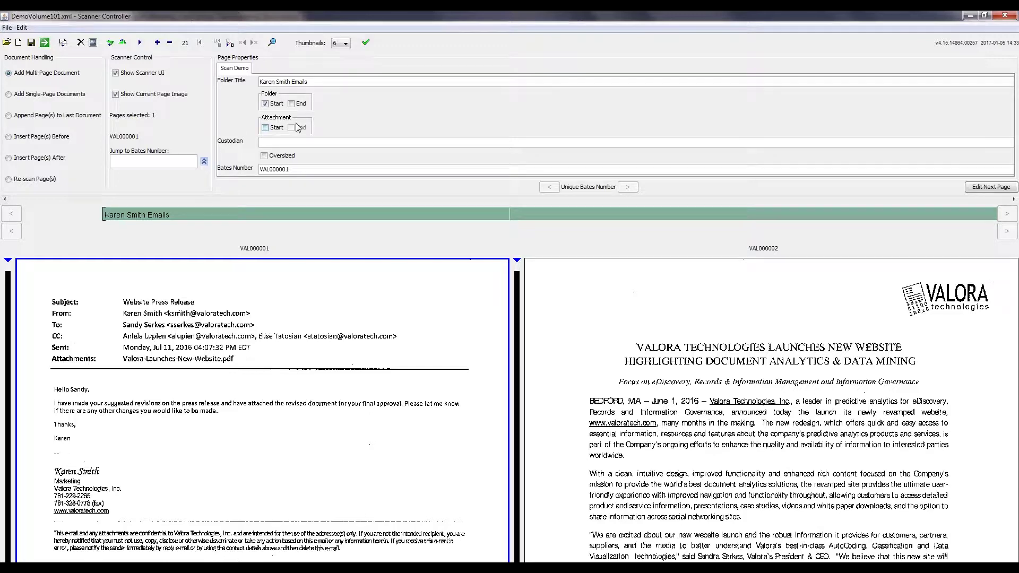
pyautogui.write('Karen Sm')
pyautogui.write('ith')
# Mark VAL000001 as Attachment Start, and VAL000002 as Folder End and Attachment End.
pyautogui.click(265, 127)
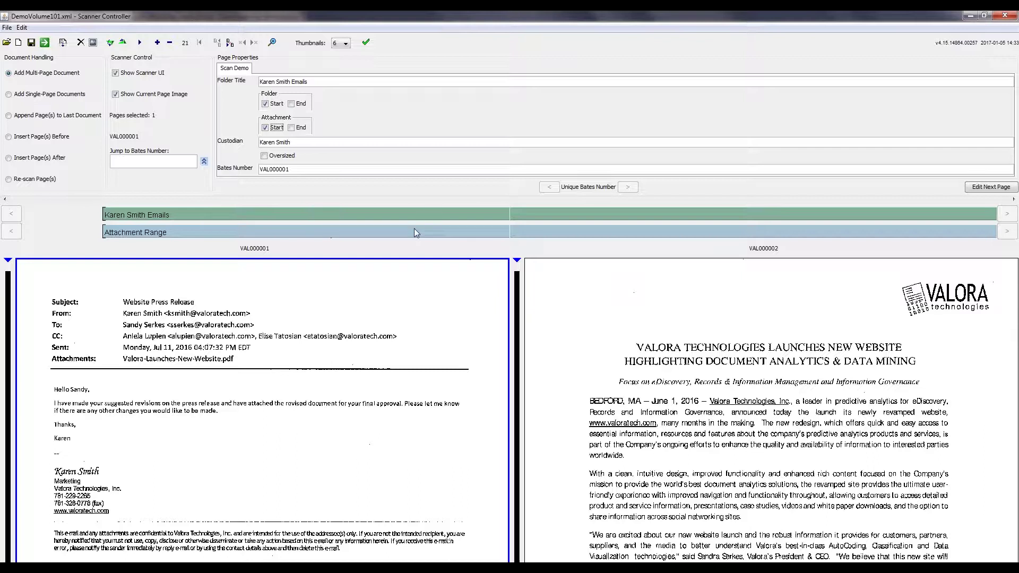
pyautogui.click(655, 301)
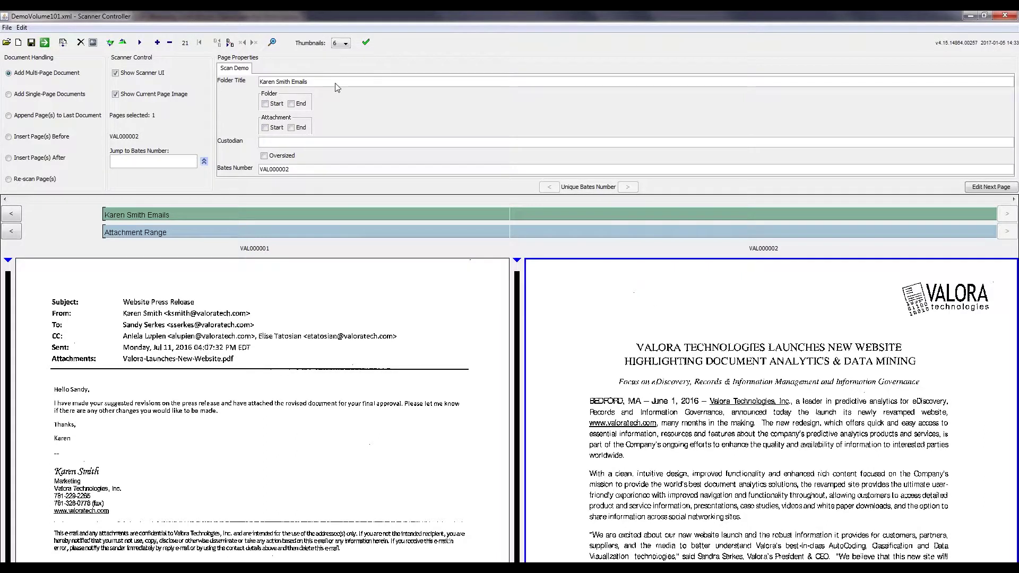
pyautogui.click(292, 104)
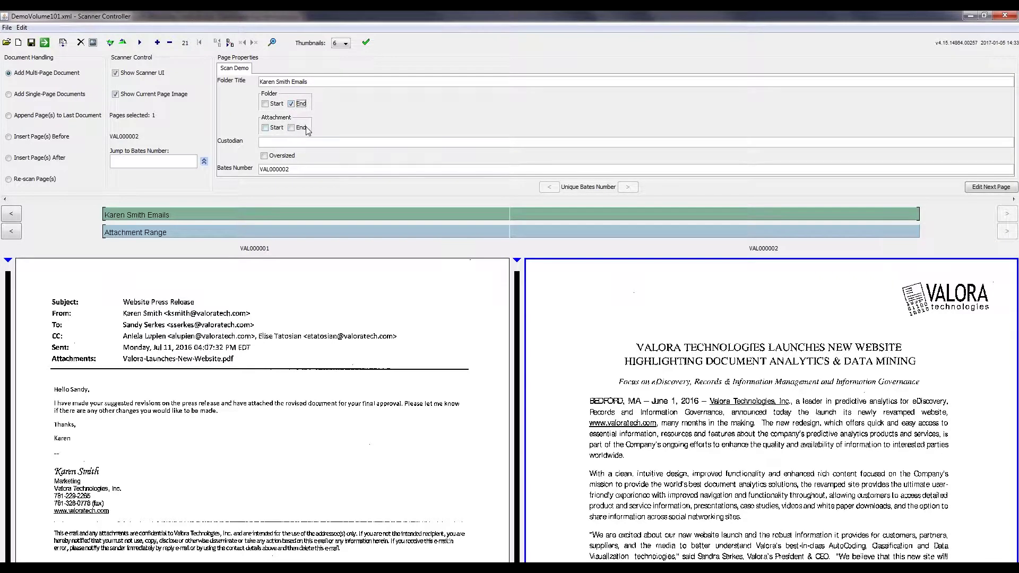
pyautogui.click(291, 129)
pyautogui.press('Tab')
pyautogui.write('Karen Smith')
pyautogui.click(44, 45)
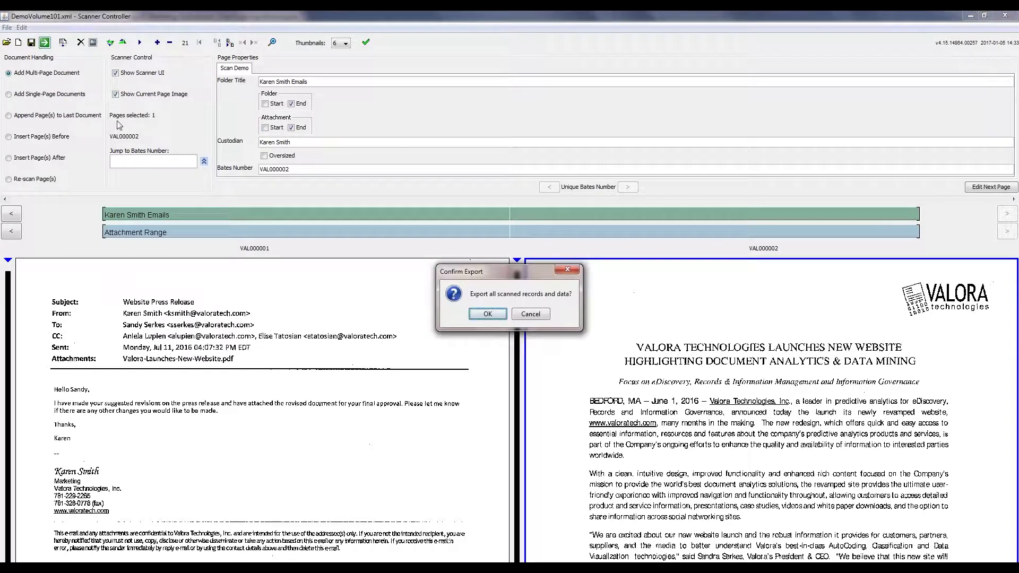
pyautogui.click(475, 313)
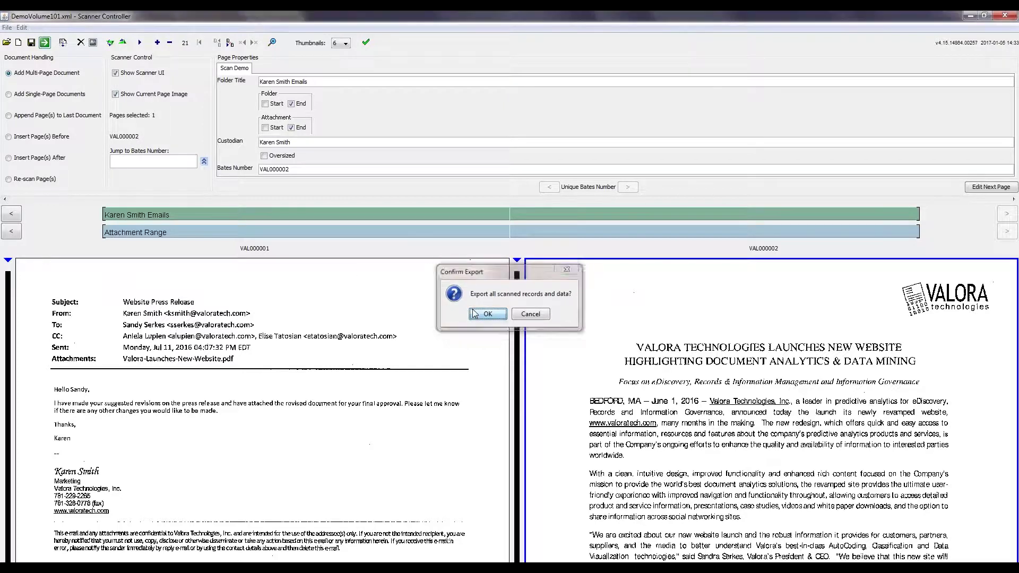